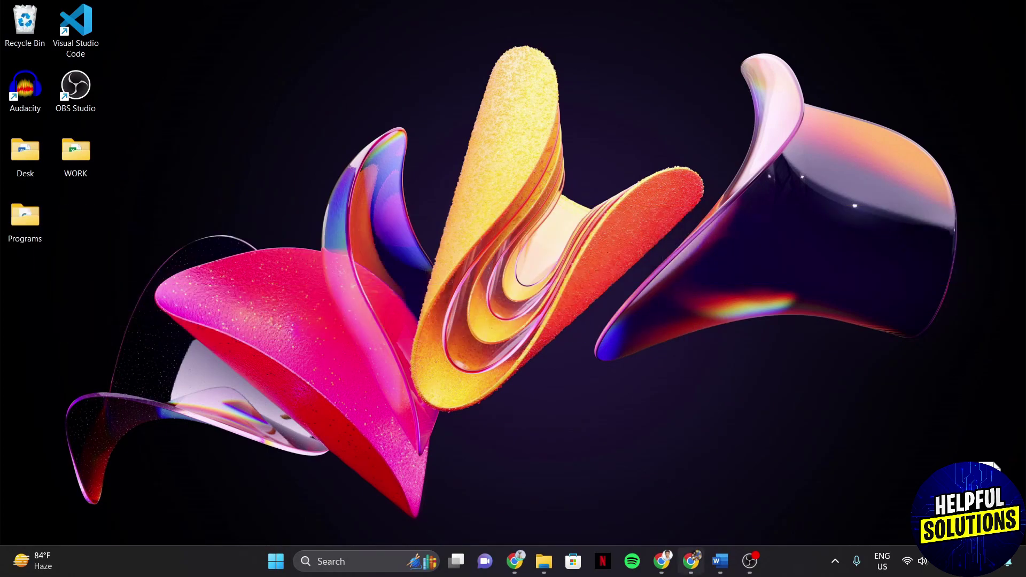
# Open the sample Relationship Health project from the Qualtrics projects list in Chrome.
pyautogui.click(691, 560)
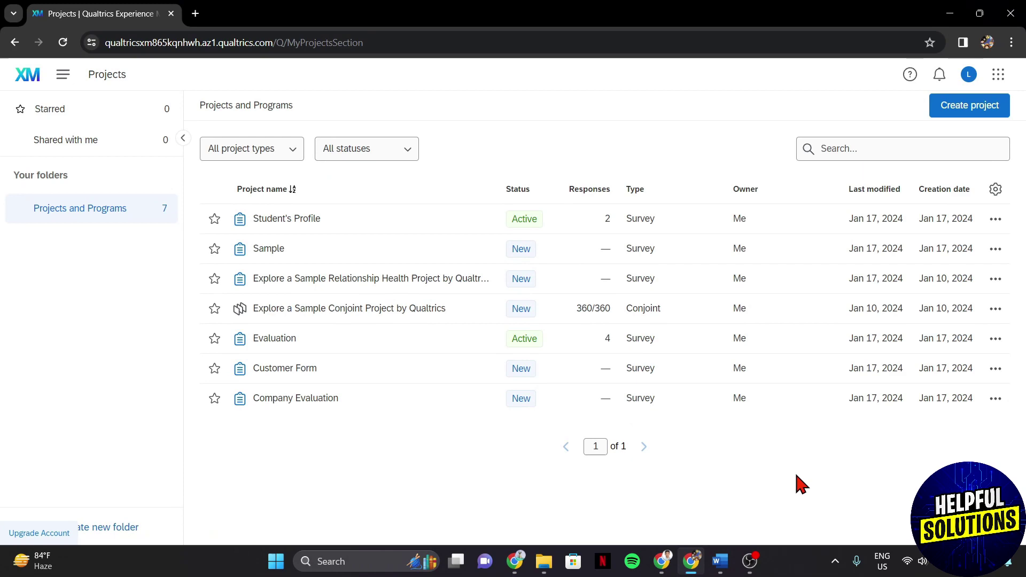
pyautogui.click(344, 280)
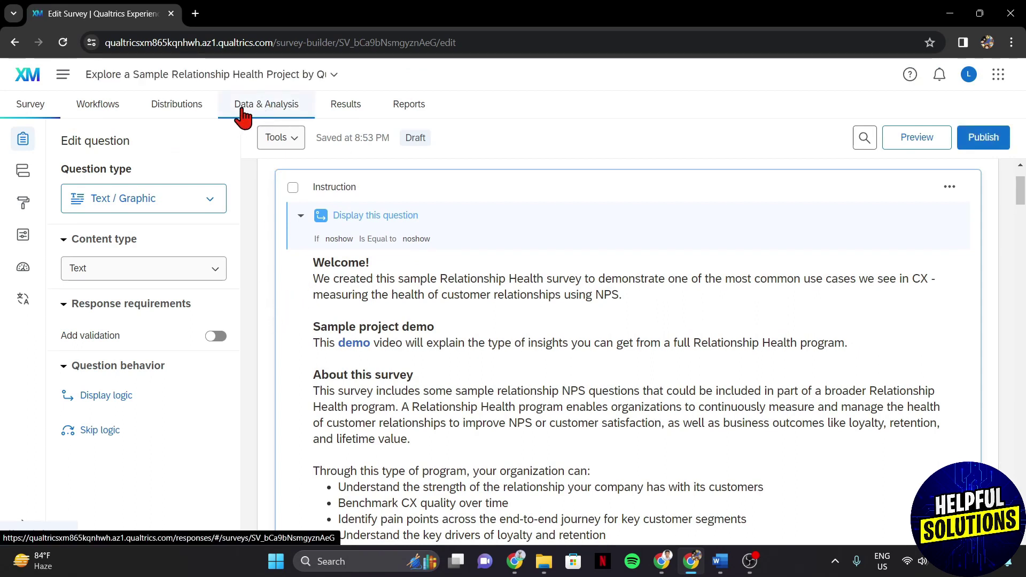
# Switch to Data & Analysis to view the table of 100 recorded responses.
pyautogui.click(257, 112)
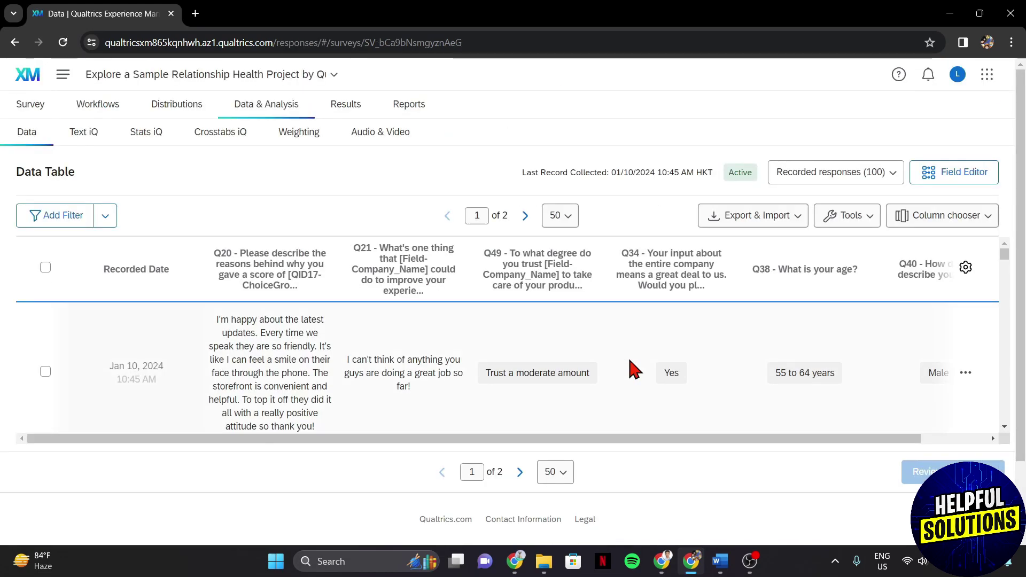
pyautogui.scroll(-2, 633, 370)
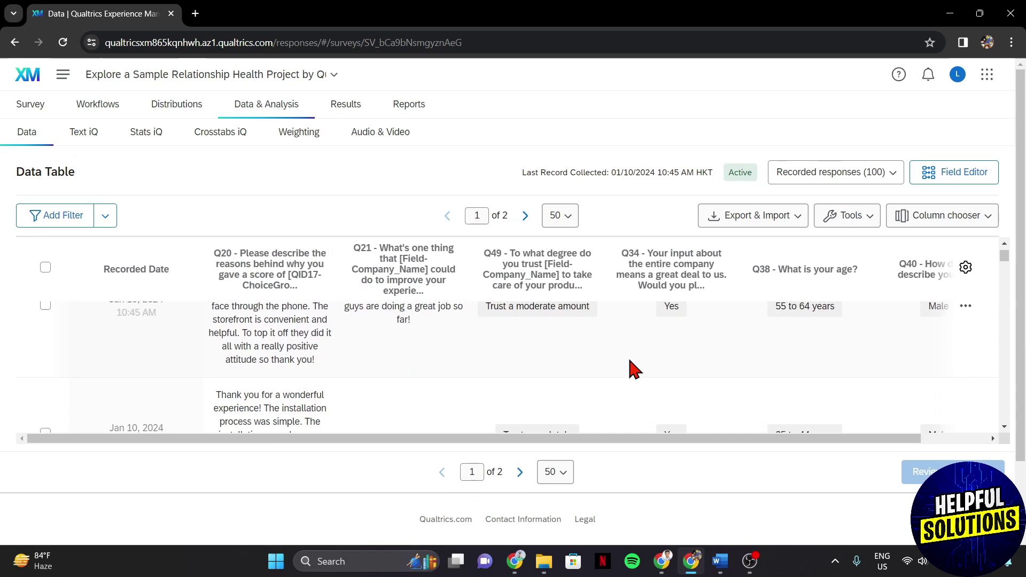
pyautogui.scroll(-1, 634, 371)
pyautogui.scroll(-2, 634, 371)
pyautogui.scroll(-1, 633, 371)
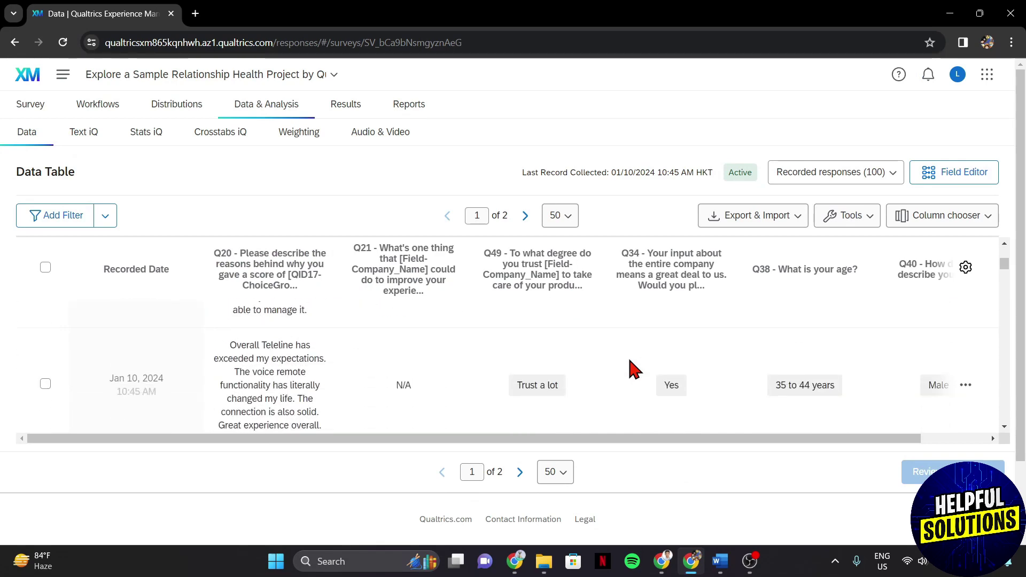
pyautogui.scroll(-1, 633, 371)
pyautogui.scroll(-1, 634, 370)
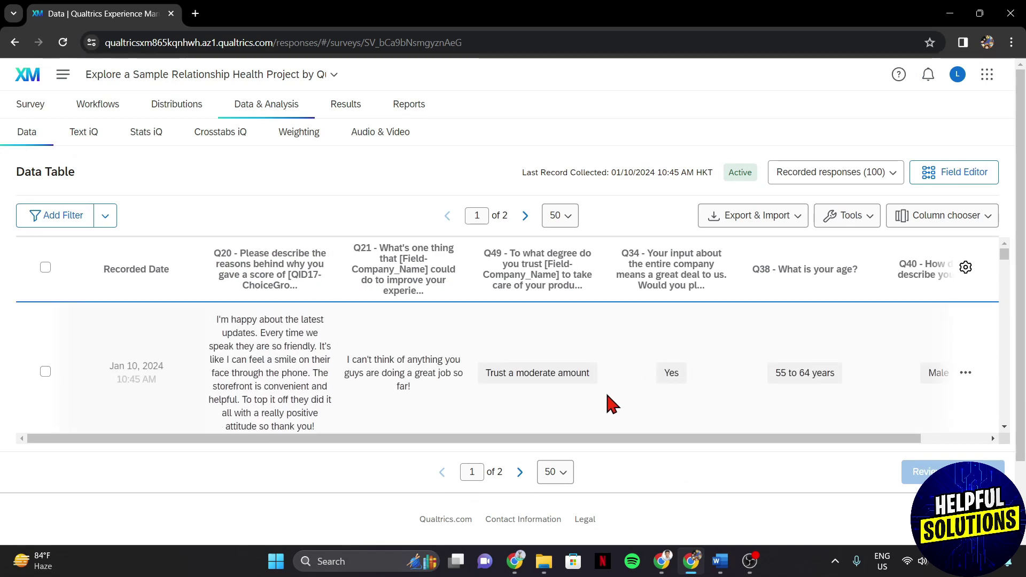
pyautogui.scroll(-1, 610, 400)
pyautogui.scroll(-1, 609, 400)
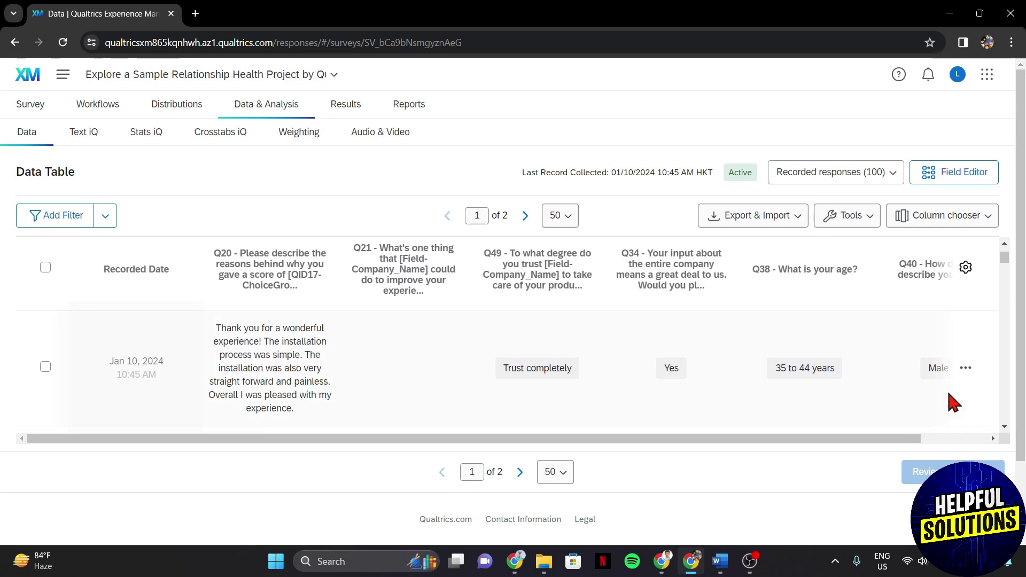
# Delete one response from its row menu, decrementing quotas and confirming the deletion.
pyautogui.click(964, 369)
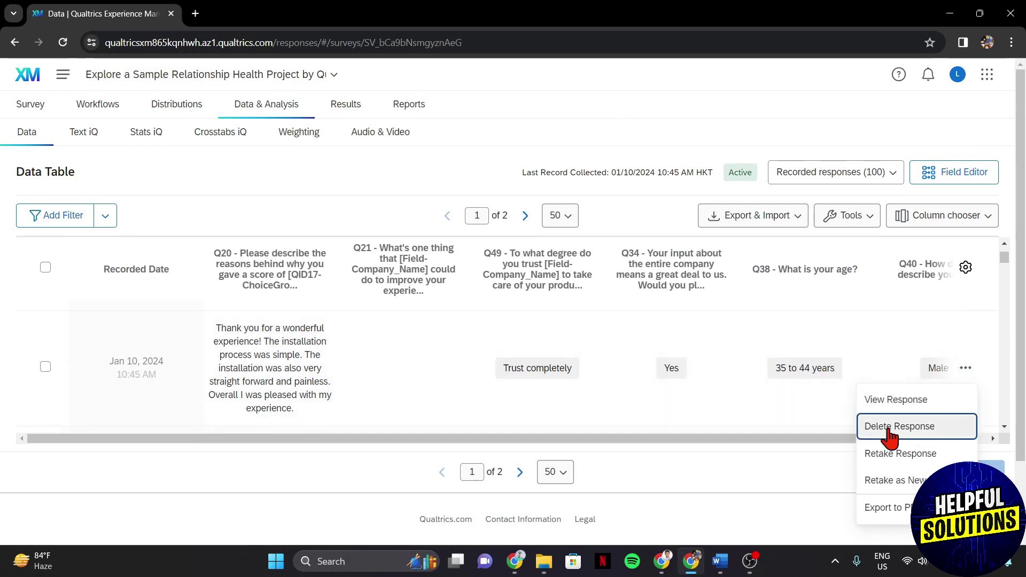
pyautogui.click(927, 435)
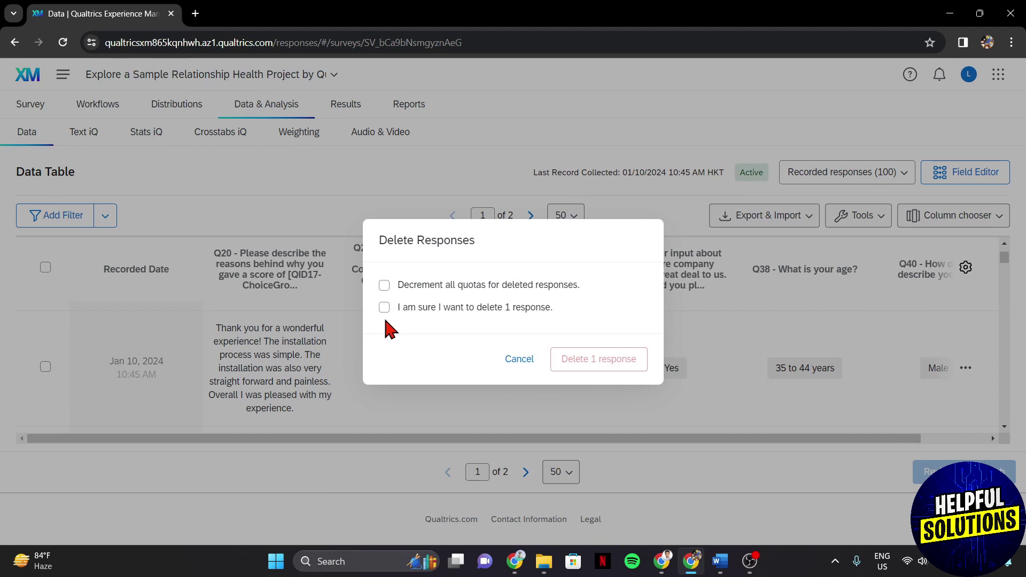
pyautogui.click(385, 307)
pyautogui.click(384, 285)
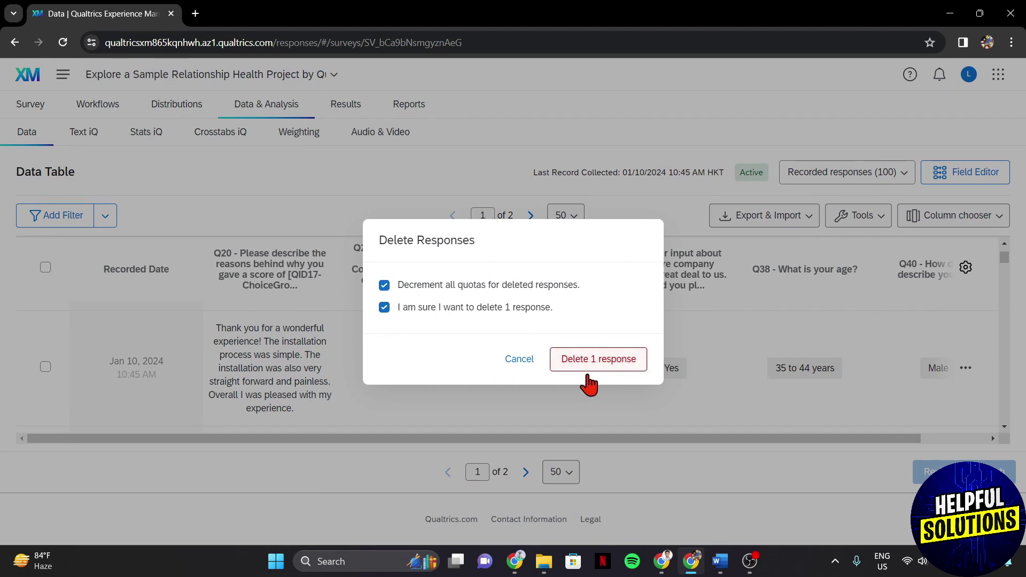
pyautogui.click(613, 367)
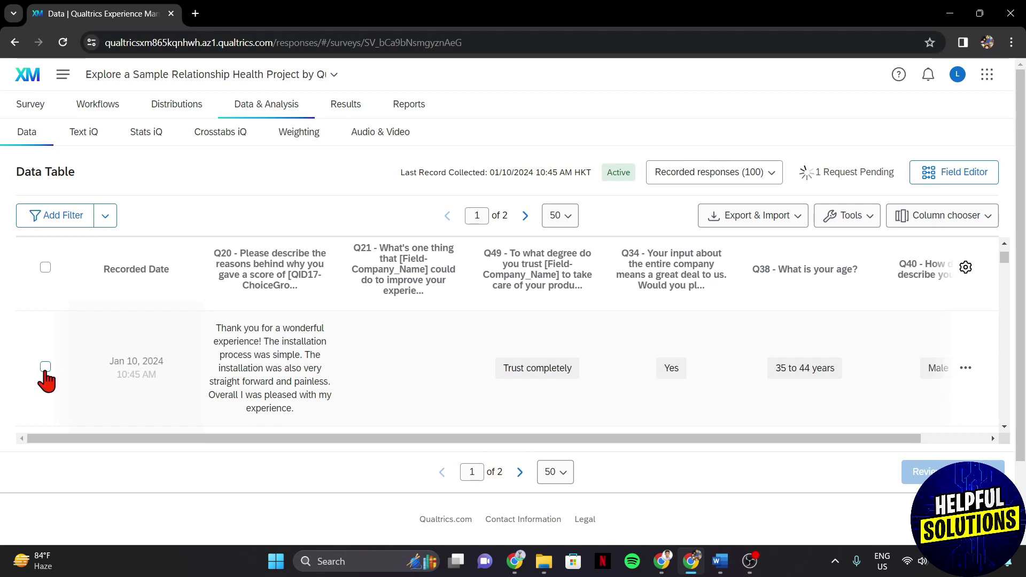
# Select three responses and bulk-delete them with quotas decremented and deletion confirmed.
pyautogui.click(43, 368)
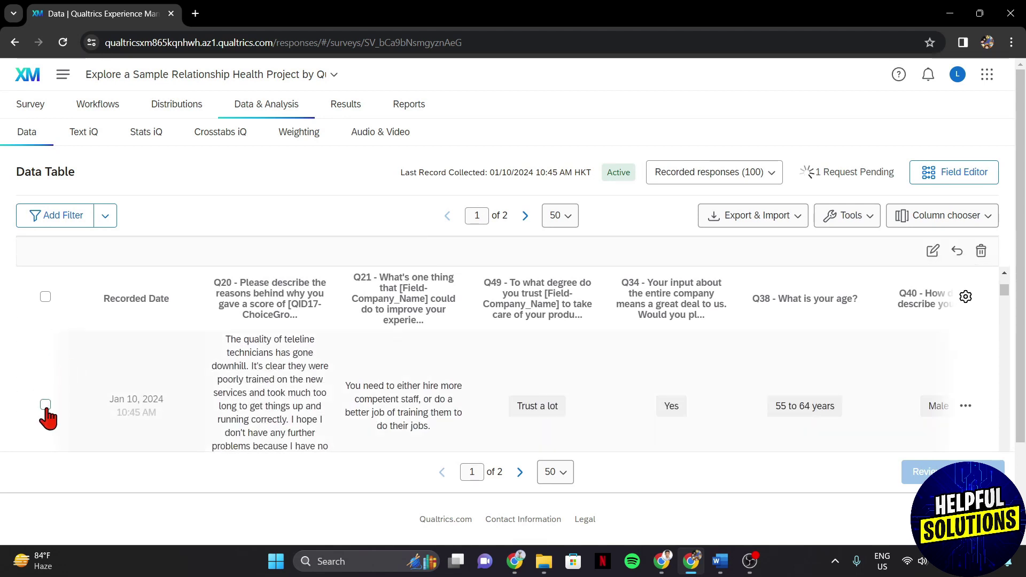
pyautogui.click(45, 406)
pyautogui.scroll(-2, 49, 407)
pyautogui.click(46, 414)
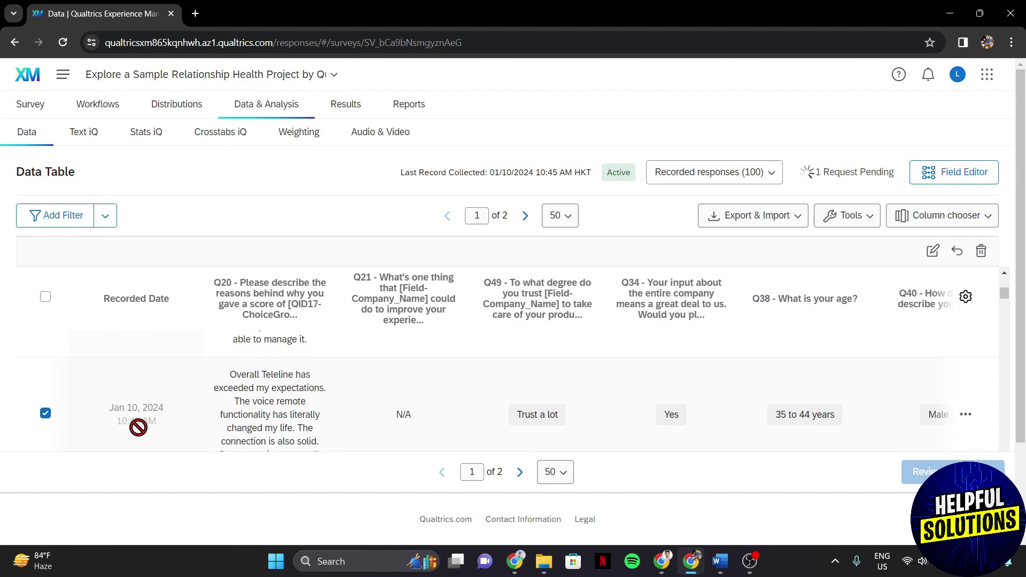
pyautogui.click(981, 254)
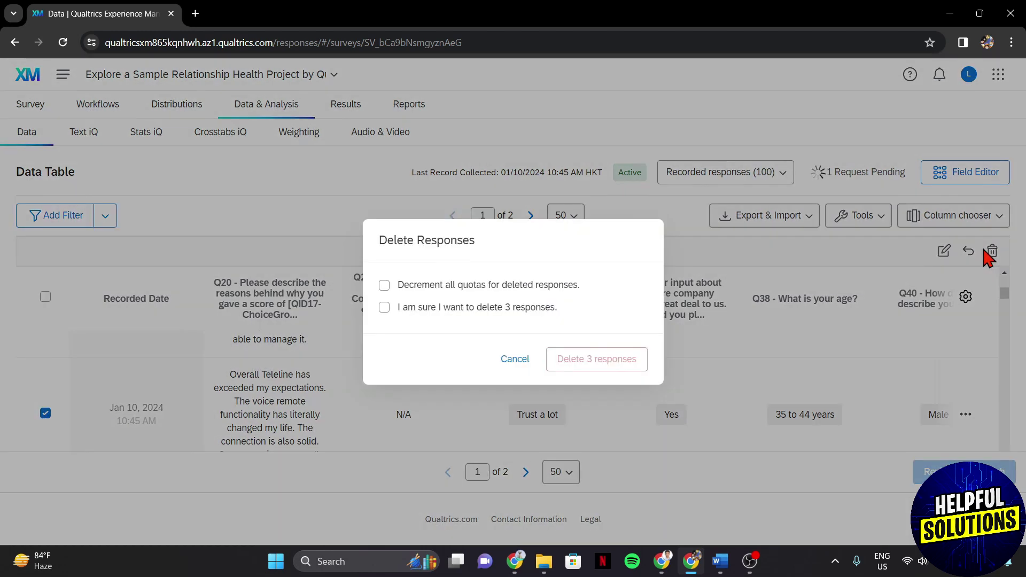
pyautogui.click(384, 307)
pyautogui.click(384, 286)
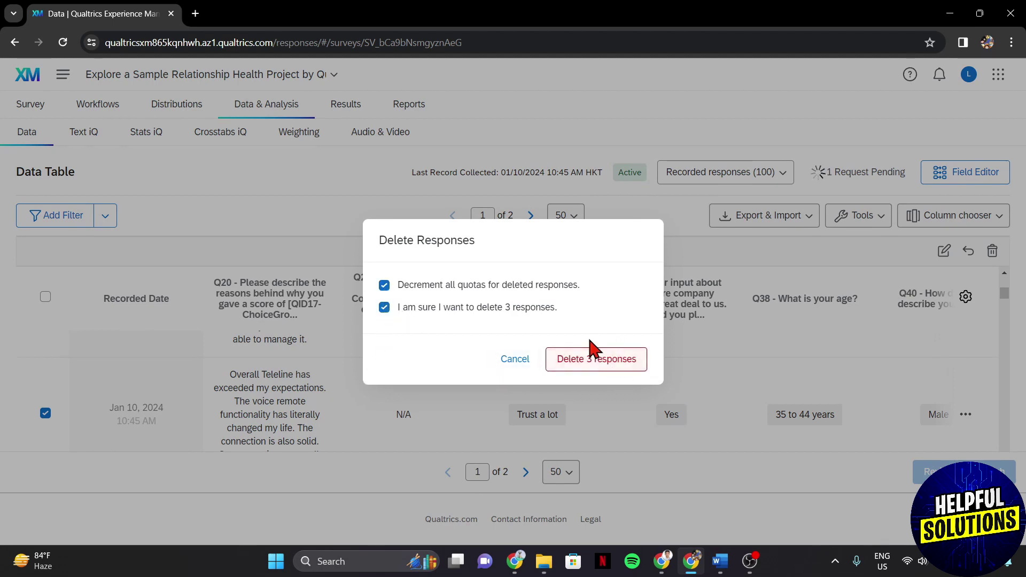
pyautogui.click(622, 365)
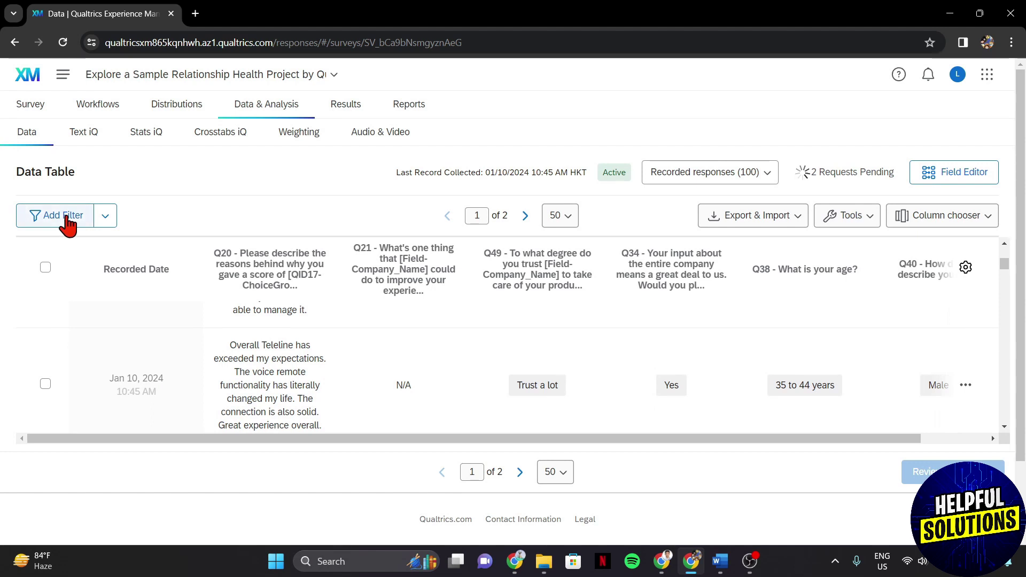
# Add a filter on Q18 Numeric Value Is 1, narrowing the table to 12 responses.
pyautogui.click(64, 217)
pyautogui.moveTo(129, 412)
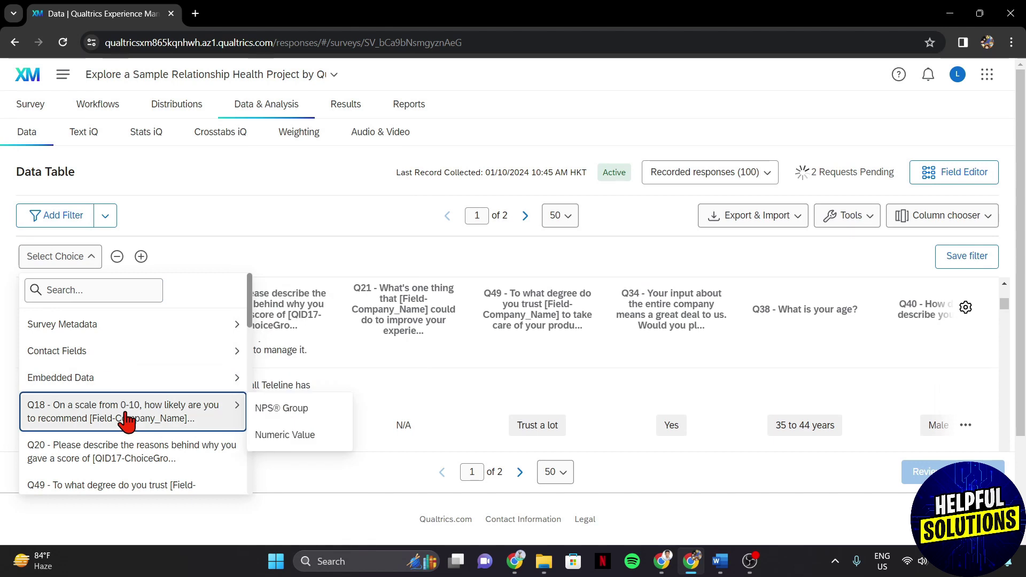
pyautogui.click(271, 439)
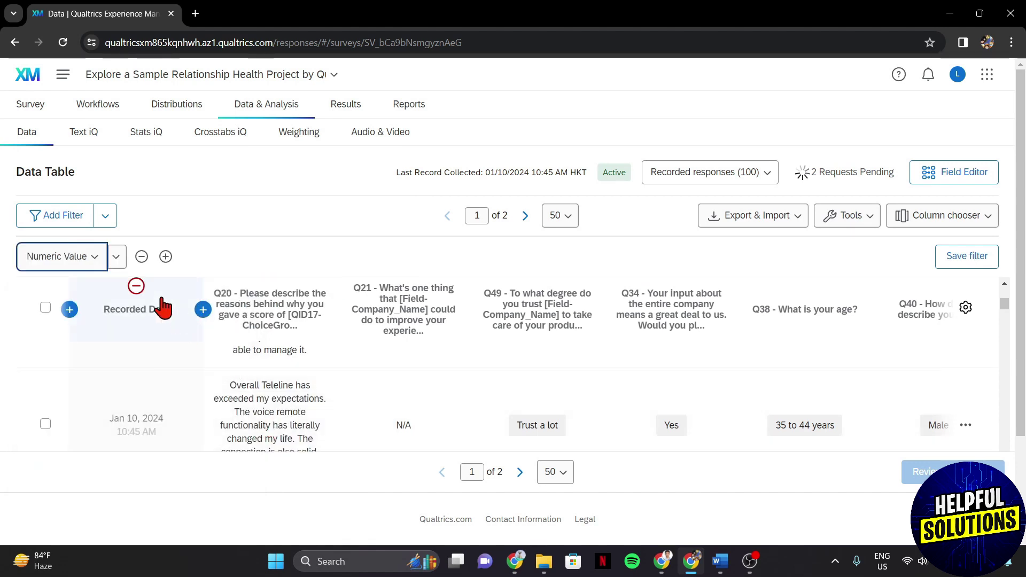
pyautogui.click(116, 256)
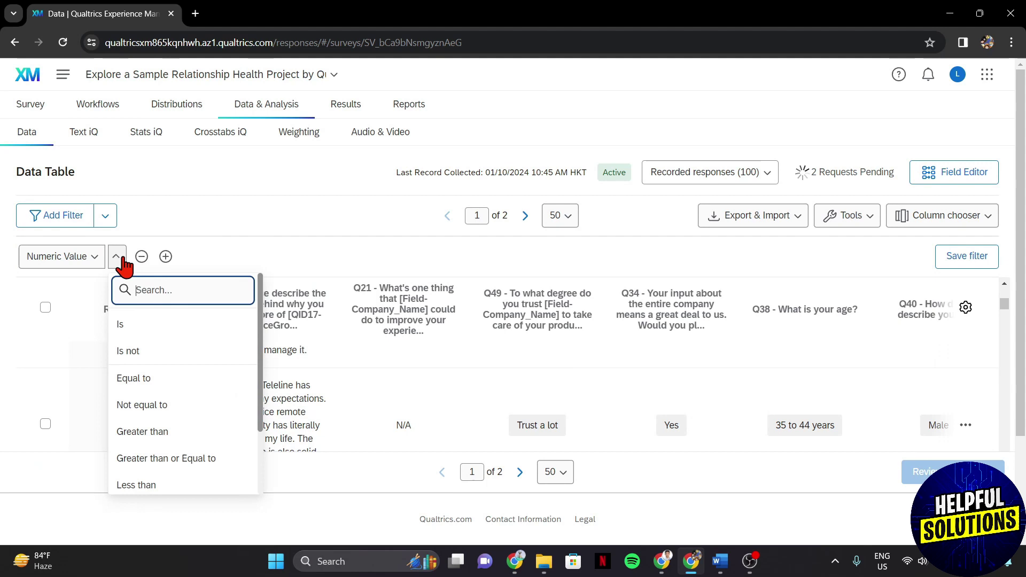
pyautogui.click(128, 322)
pyautogui.click(153, 257)
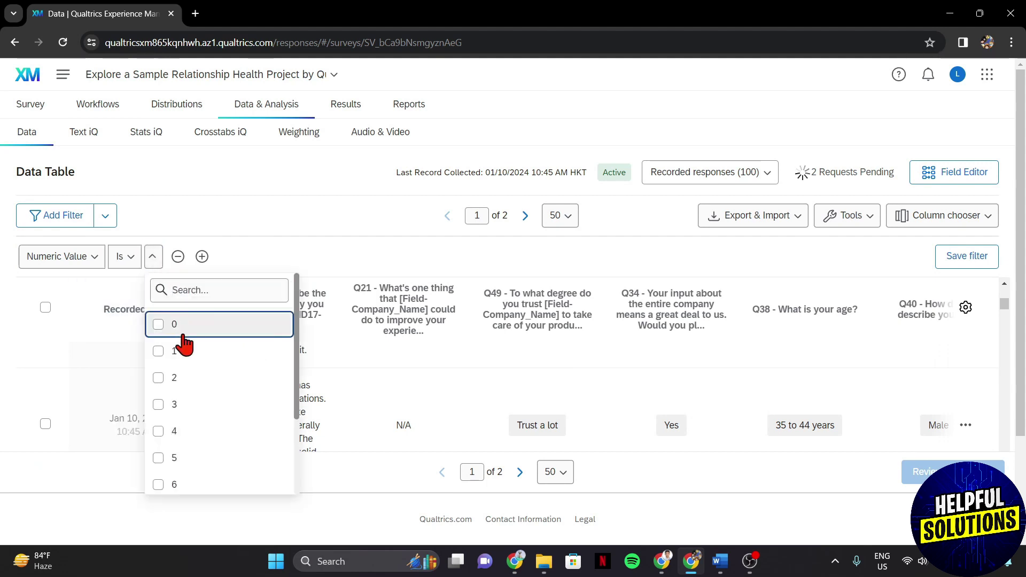
pyautogui.click(184, 350)
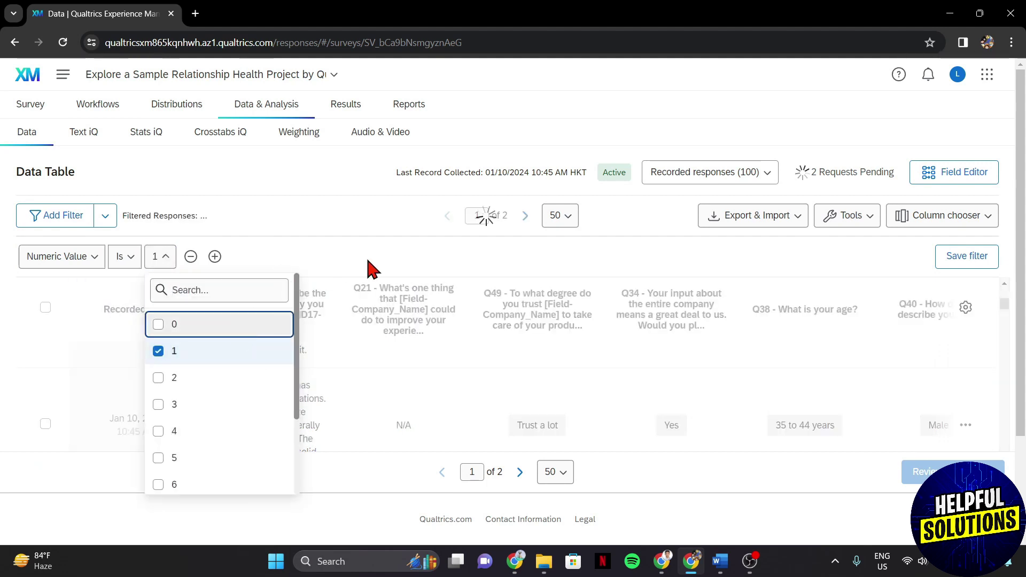
pyautogui.click(371, 268)
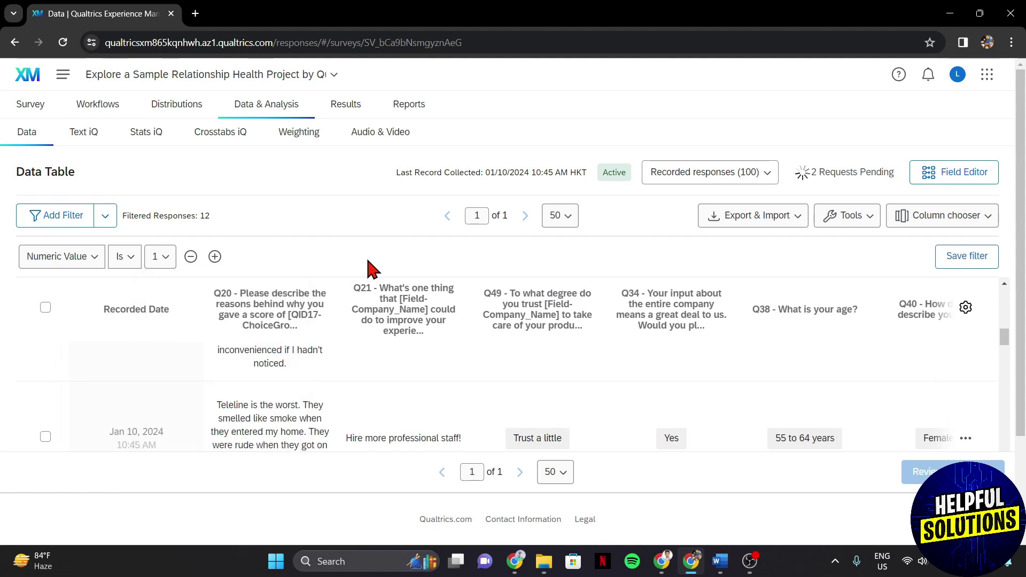
# Select all 12 filtered responses for deletion, with quota decrement and deletion acknowledgement checked.
pyautogui.click(46, 311)
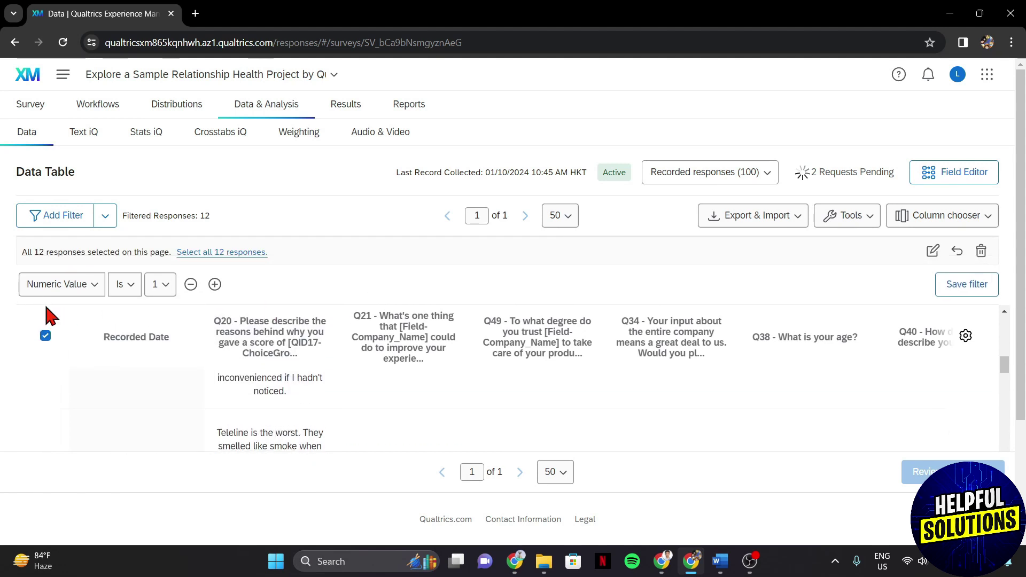
pyautogui.click(980, 253)
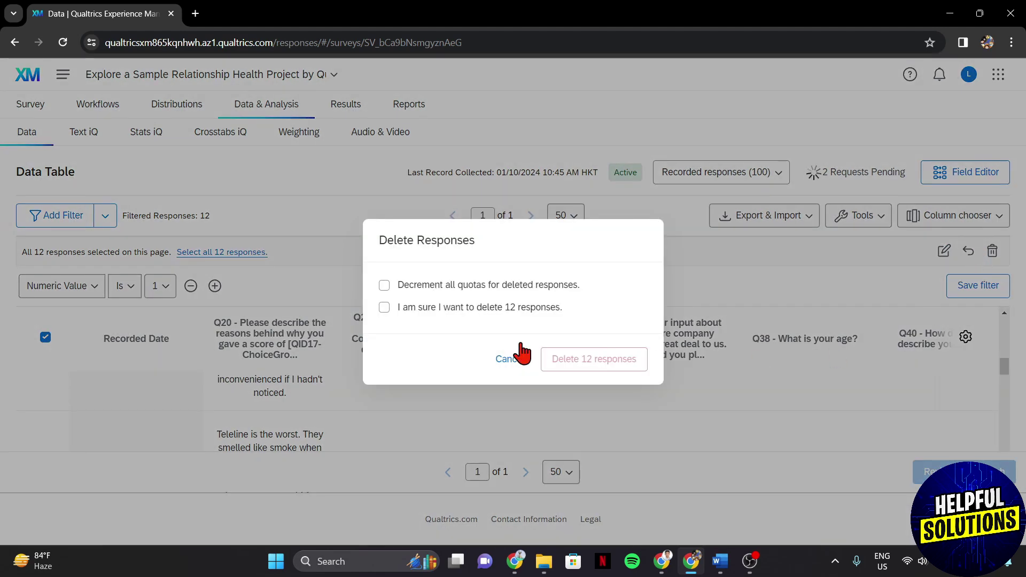
pyautogui.click(385, 285)
pyautogui.click(384, 307)
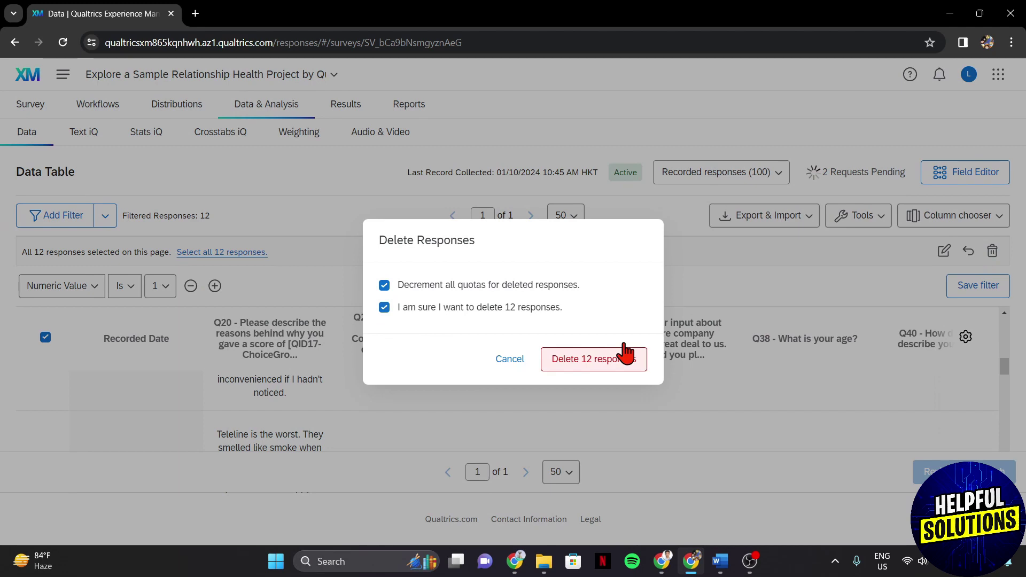